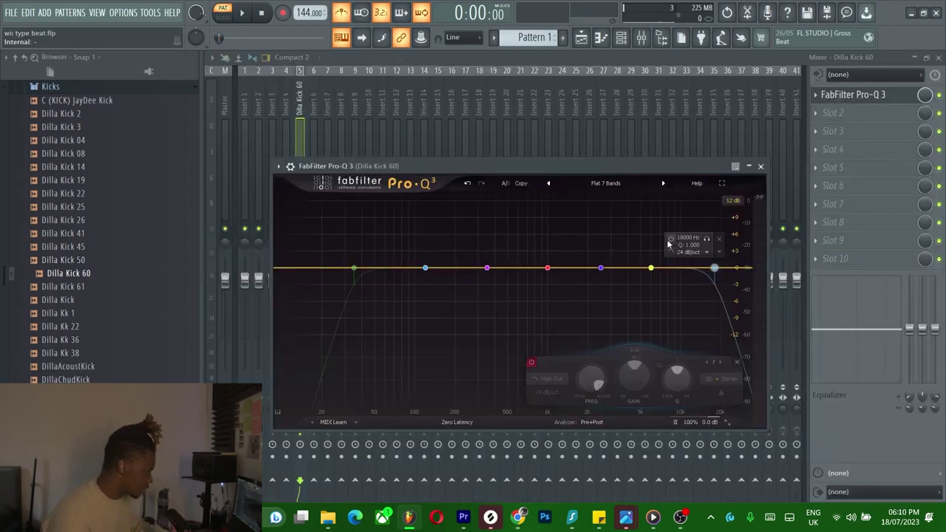
# - Lower the high cut on the Dilla Kick 60 equalizer to about 983 Hz and audition the kick
pyautogui.moveTo(714, 268); pyautogui.dragTo(549, 285)
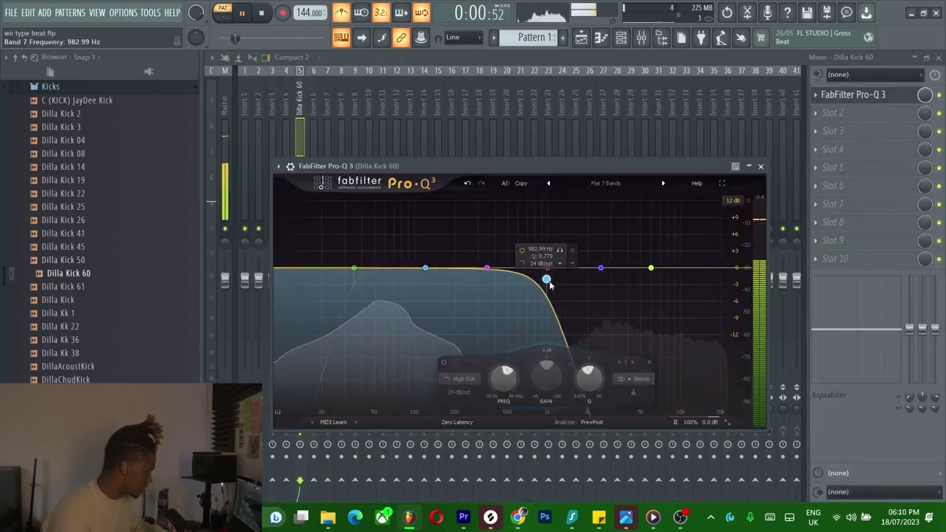
pyautogui.press('space')
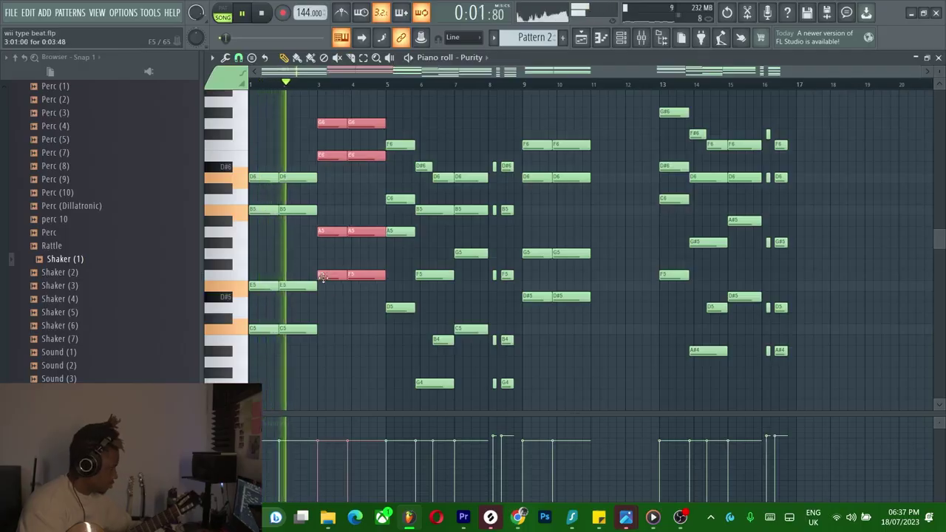
# - Deselect the bar 3 to 4 chords and review the Purity chord progression during playback
pyautogui.scroll(1, 319, 276)
pyautogui.scroll(3, 314, 280)
pyautogui.scroll(-4, 314, 280)
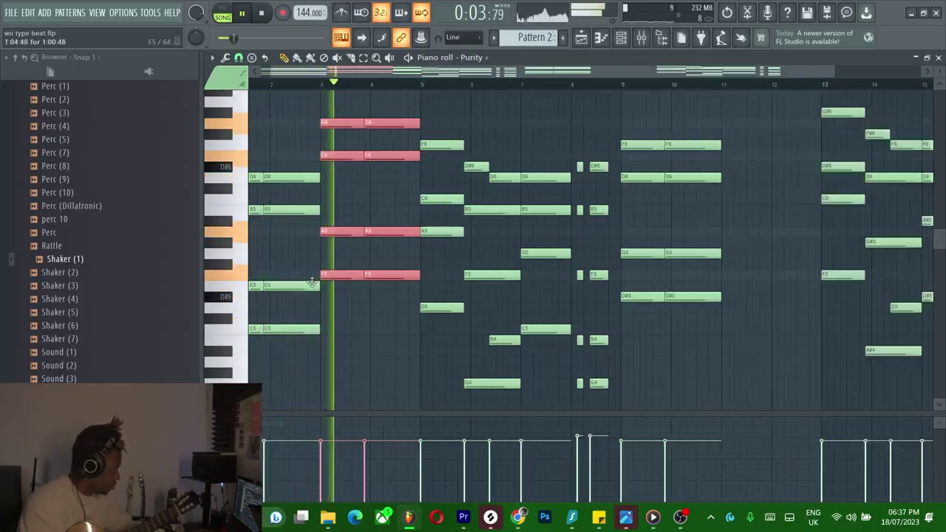
pyautogui.keyDown('ctrl'); pyautogui.click(334, 319); pyautogui.keyUp('ctrl')
pyautogui.scroll(1, 337, 319)
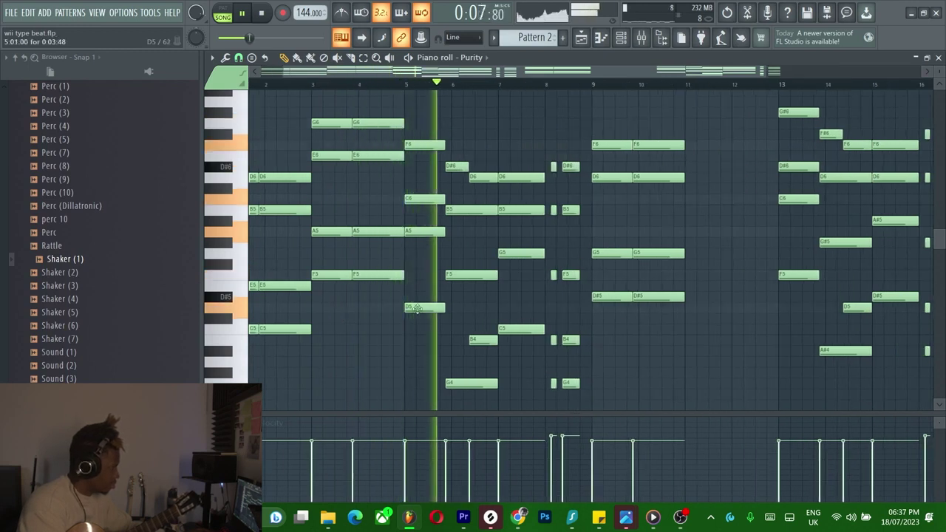
pyautogui.scroll(-1, 338, 316)
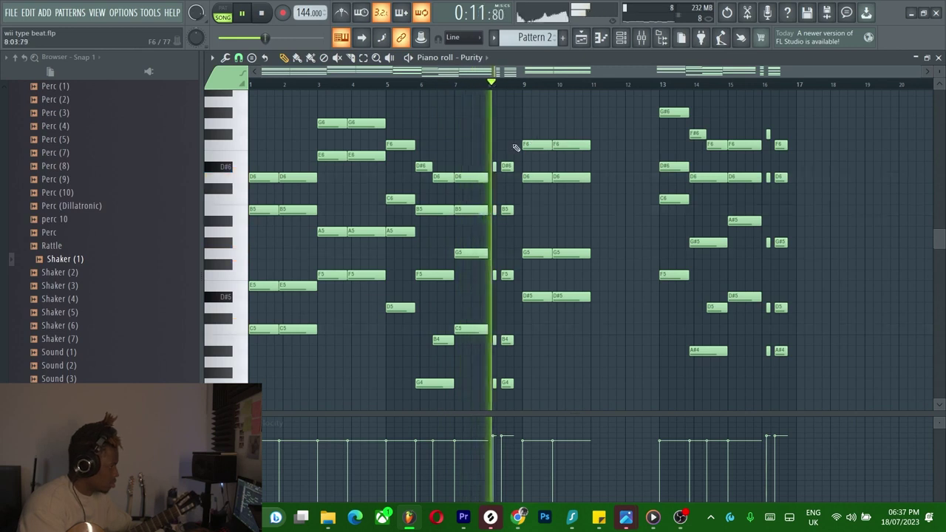
pyautogui.scroll(1, 520, 146)
pyautogui.scroll(-1, 520, 146)
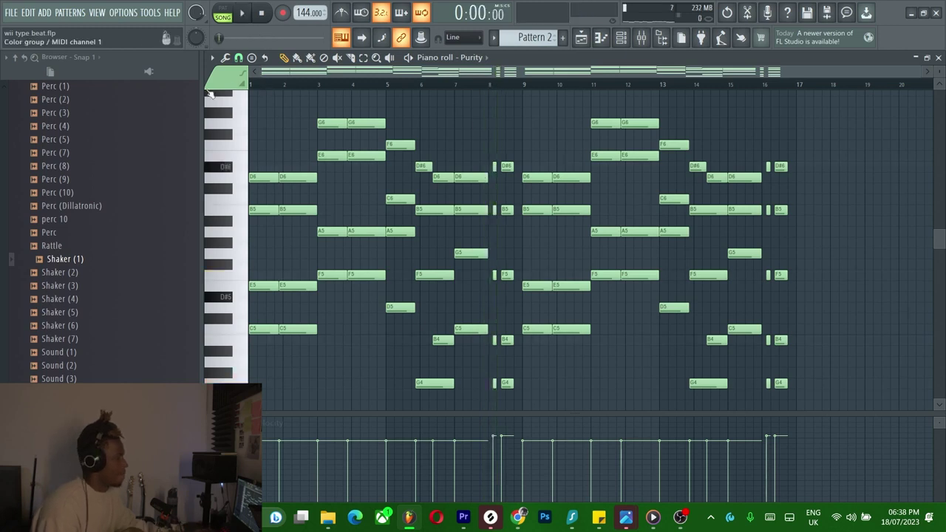
# - Play back the chords and make the Pattern 2 clip at bar 17 on Track 2 unique
pyautogui.press('space')
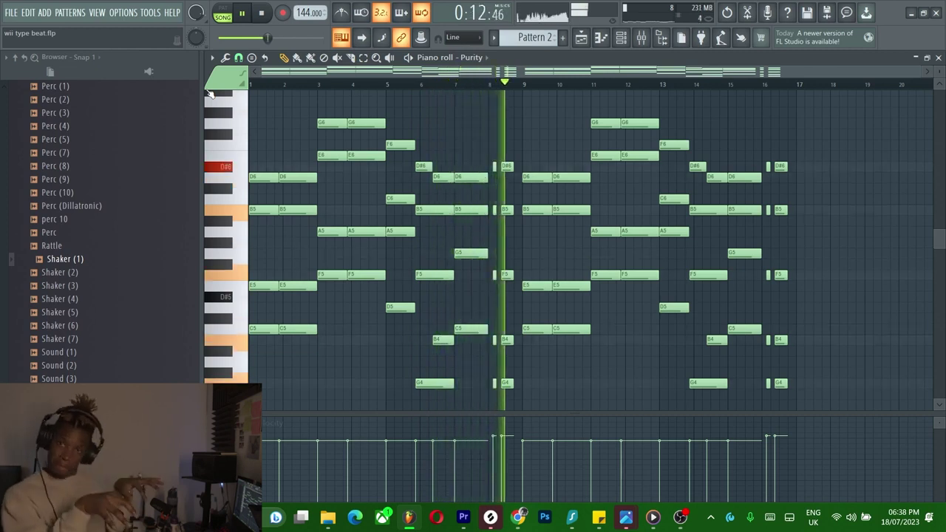
pyautogui.rightClick(564, 132)
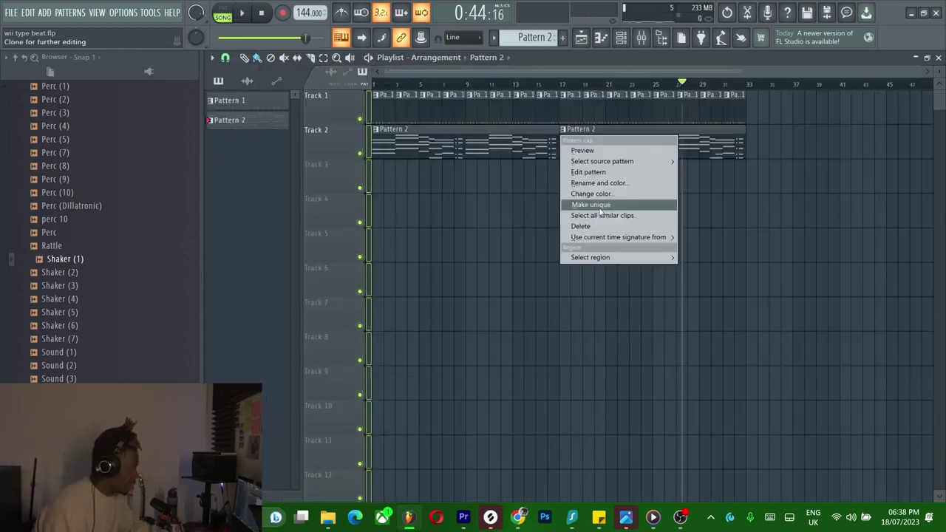
pyautogui.click(592, 205)
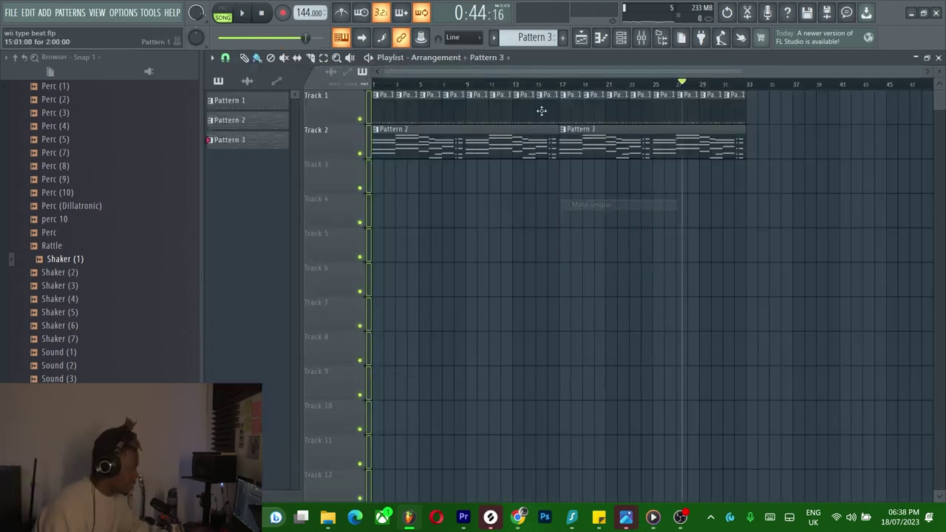
# - Open the Purity notes of Pattern 3 and transpose the whole chord progression up
pyautogui.doubleClick(530, 156)
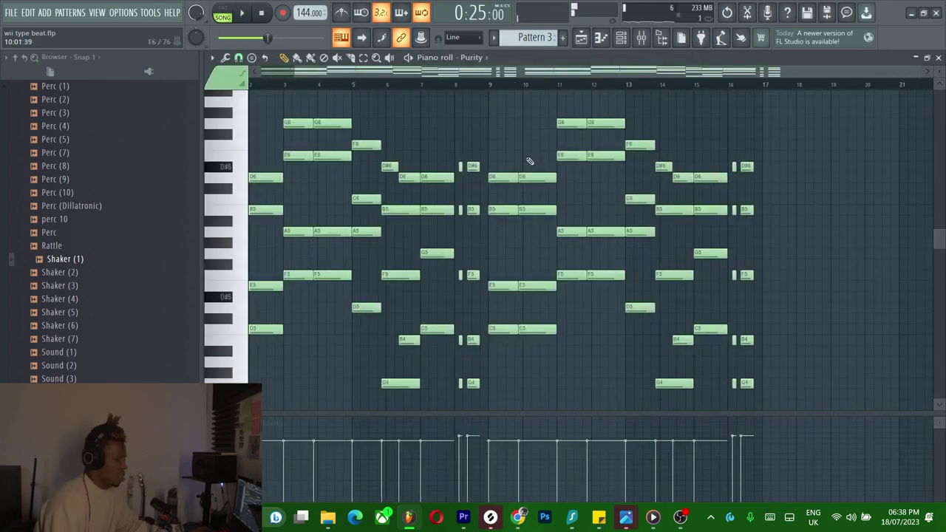
pyautogui.moveTo(303, 74); pyautogui.dragTo(230, 77)
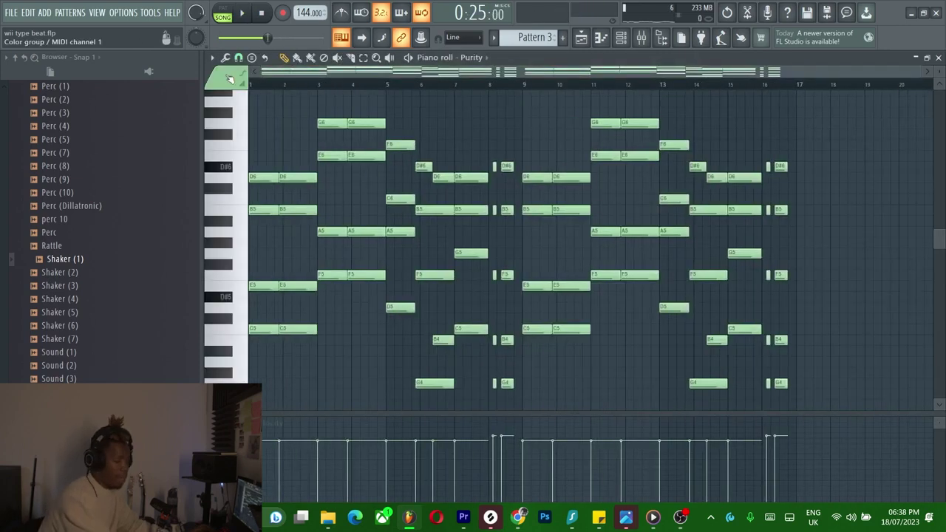
pyautogui.press('Up')
pyautogui.press('Up')
pyautogui.press('Up')
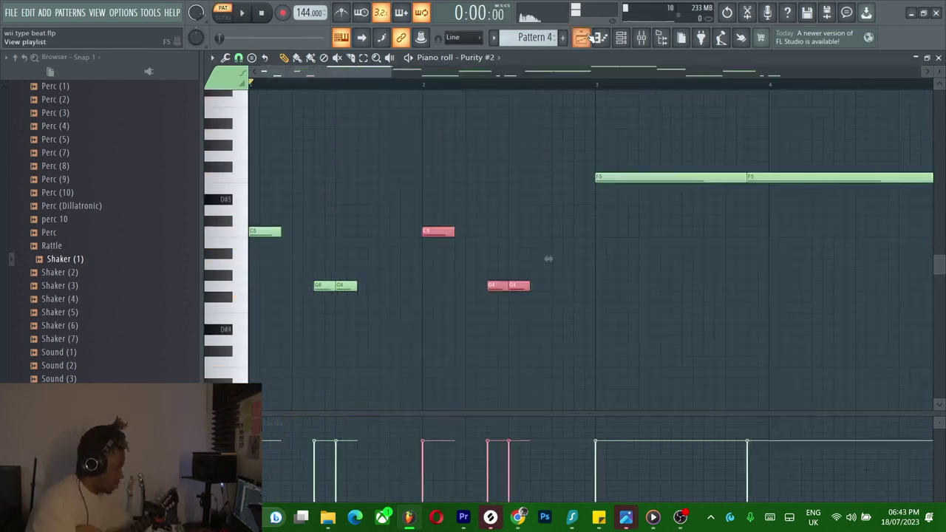
# - Place Pattern 4 at the start of Track 3 in the playlist and open it in the piano roll
pyautogui.click(582, 37)
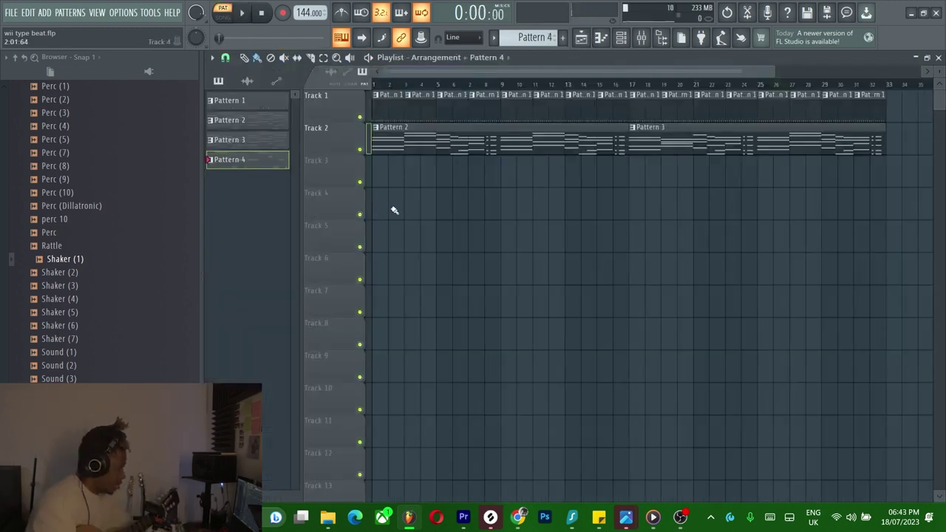
pyautogui.click(383, 178)
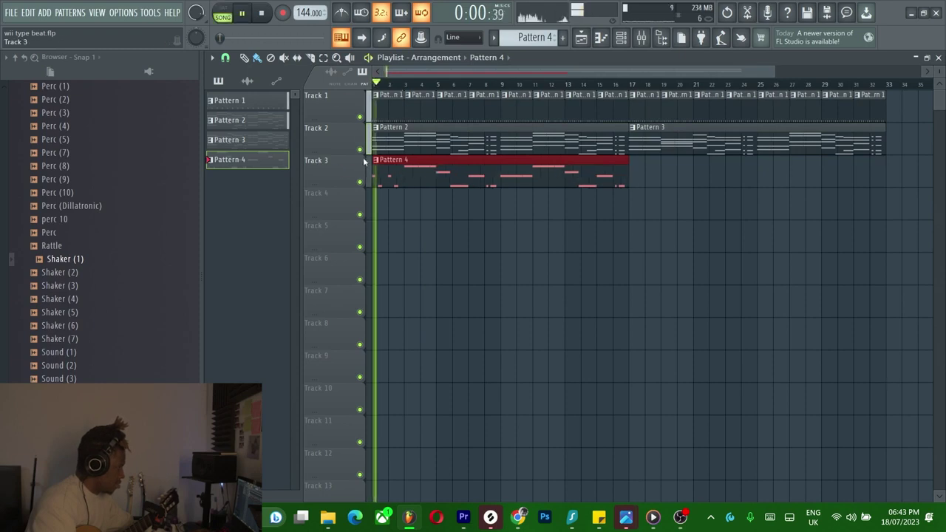
pyautogui.doubleClick(389, 181)
pyautogui.press('space')
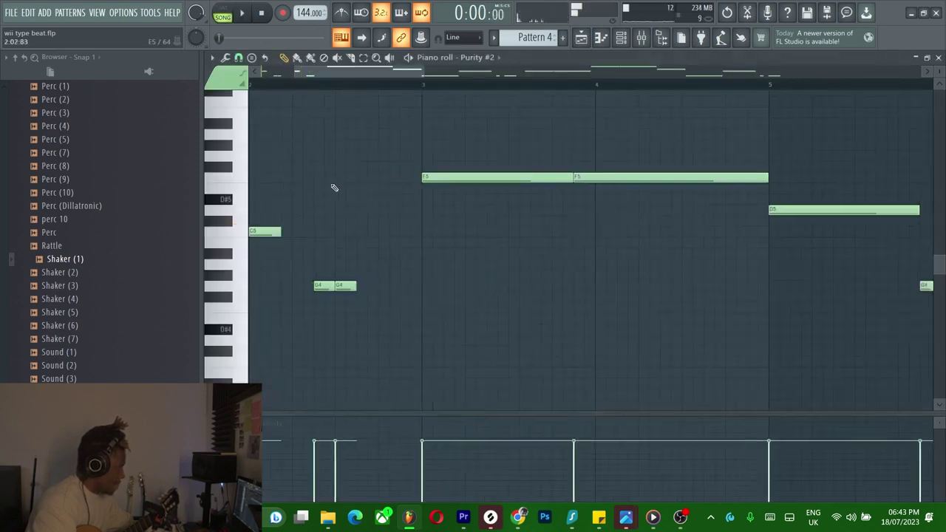
# - Add a short G4 note just before bar 2 in Pattern 4 and remove the stray G#4 note beside it
pyautogui.scroll(1, 341, 87)
pyautogui.scroll(3, 315, 259)
pyautogui.press('space')
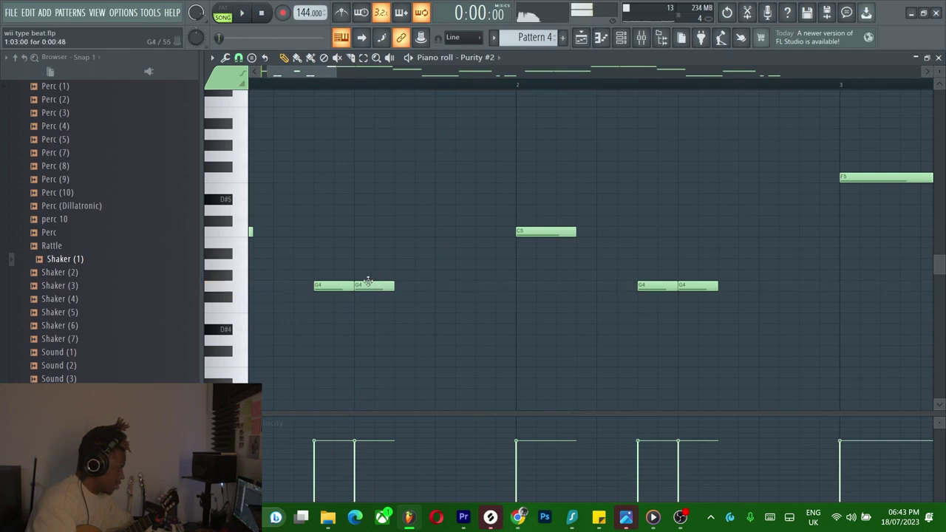
pyautogui.click(481, 284)
pyautogui.rightClick(511, 278)
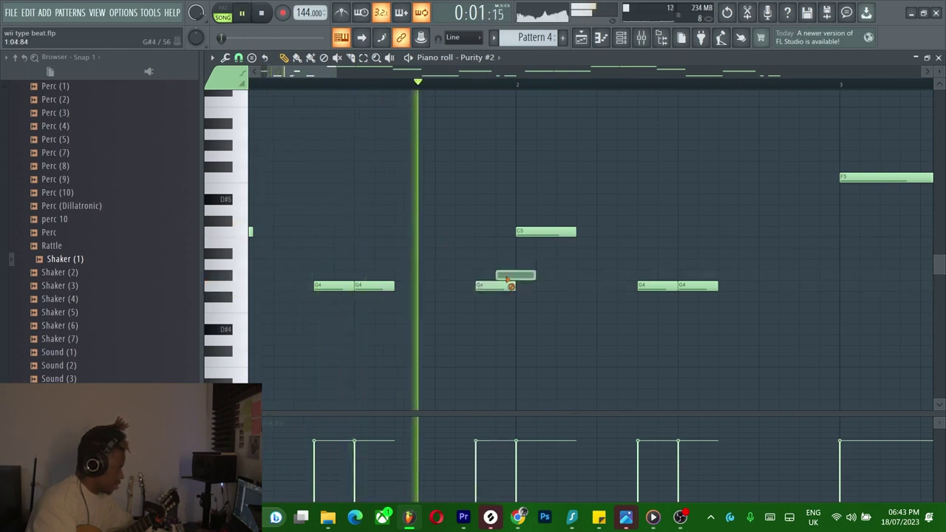
pyautogui.rightClick(388, 285)
pyautogui.press('space')
pyautogui.hotkey('ctrl', 'z')
pyautogui.scroll(-4, 500, 265)
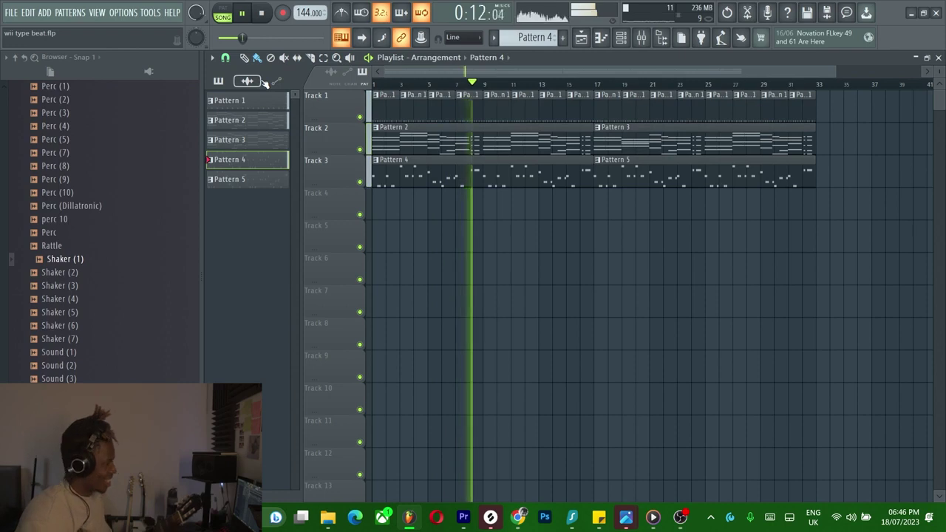
# - Listen to the opening Jazz guitar chord of Pattern 8 with its delayed D6, B5 and E5 notes
pyautogui.press('space')
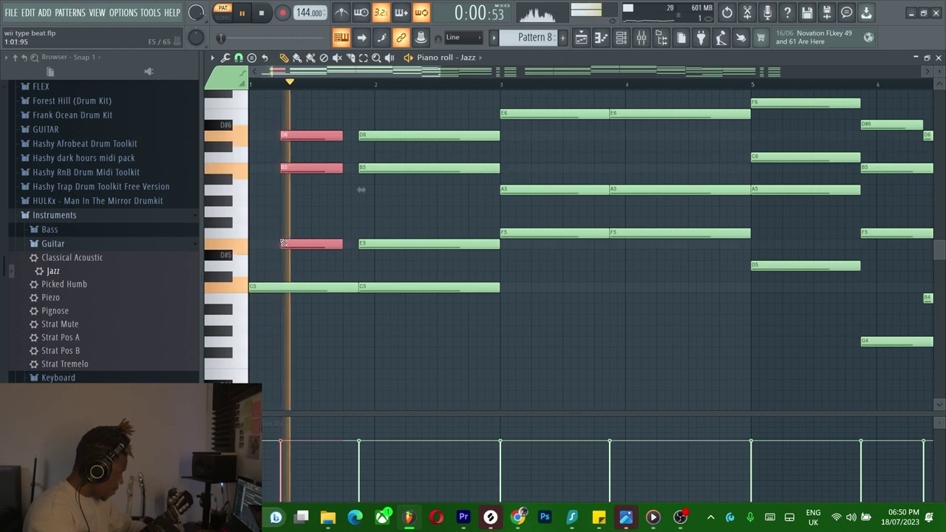
pyautogui.press('space')
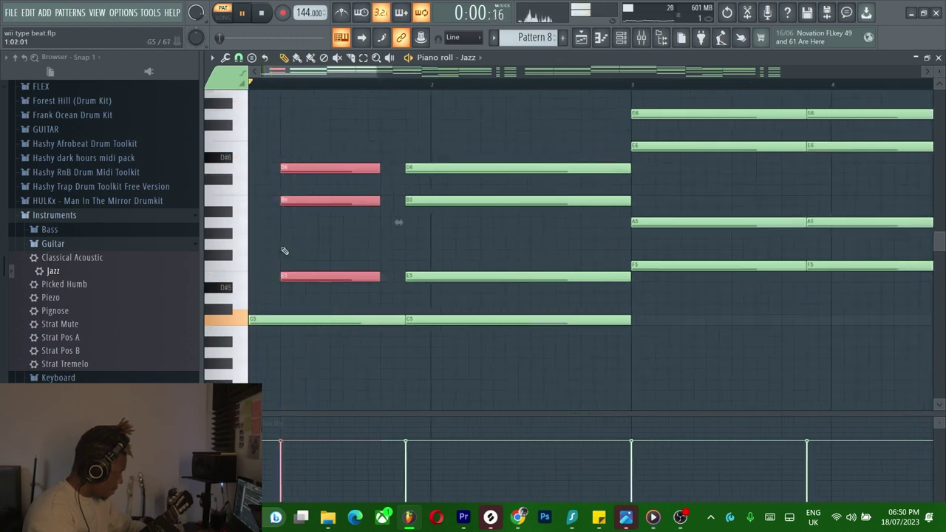
pyautogui.press('space')
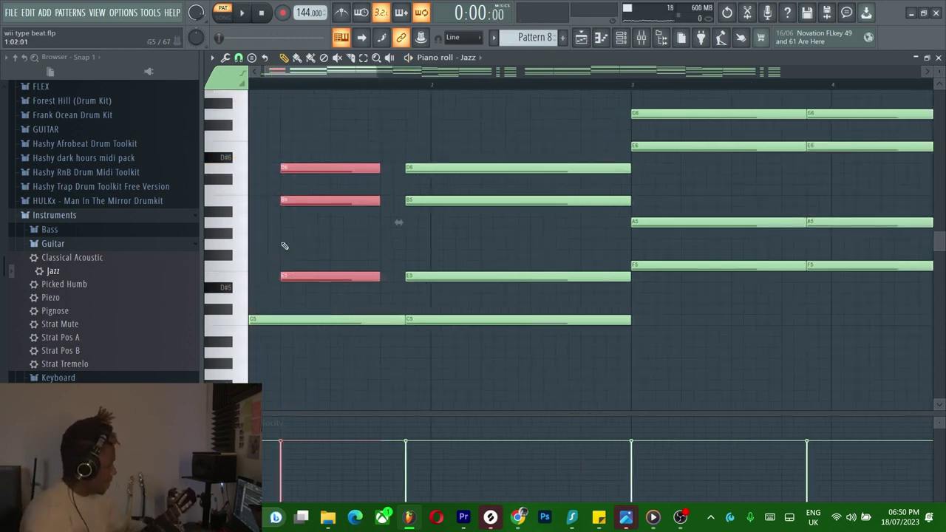
pyautogui.press('space')
pyautogui.click(366, 169)
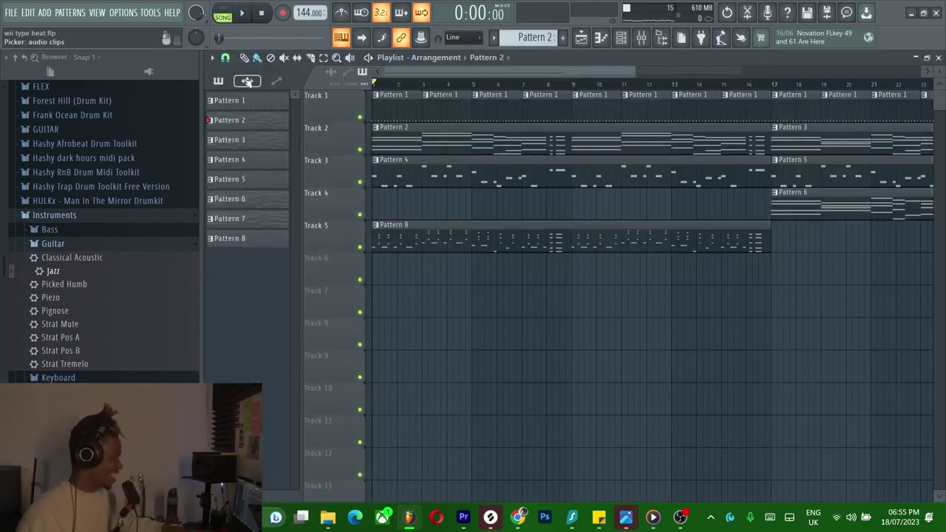
# - Copy the Pattern 8 clip to bar 17 on Track 5 and make the copy a unique pattern
pyautogui.press('space')
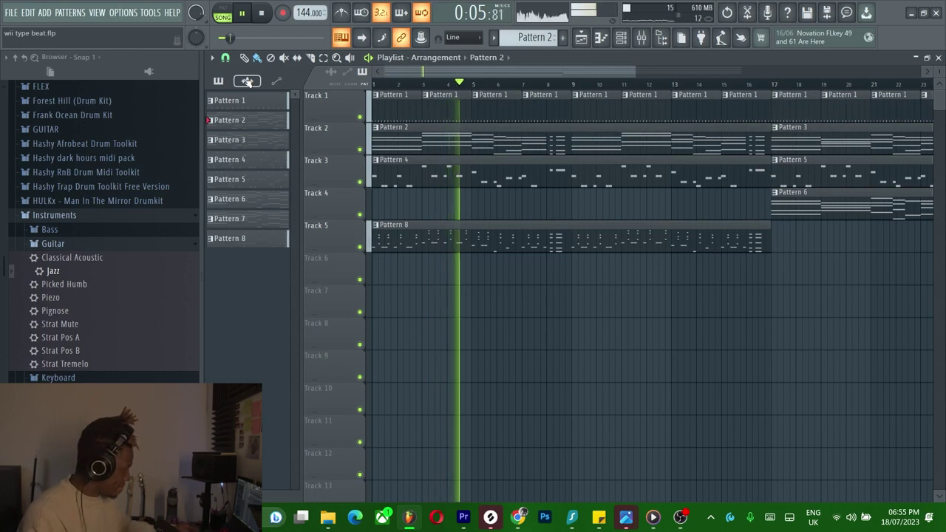
pyautogui.moveTo(496, 238); pyautogui.dragTo(877, 256)
pyautogui.scroll(3, 825, 244)
pyautogui.scroll(-3, 800, 238)
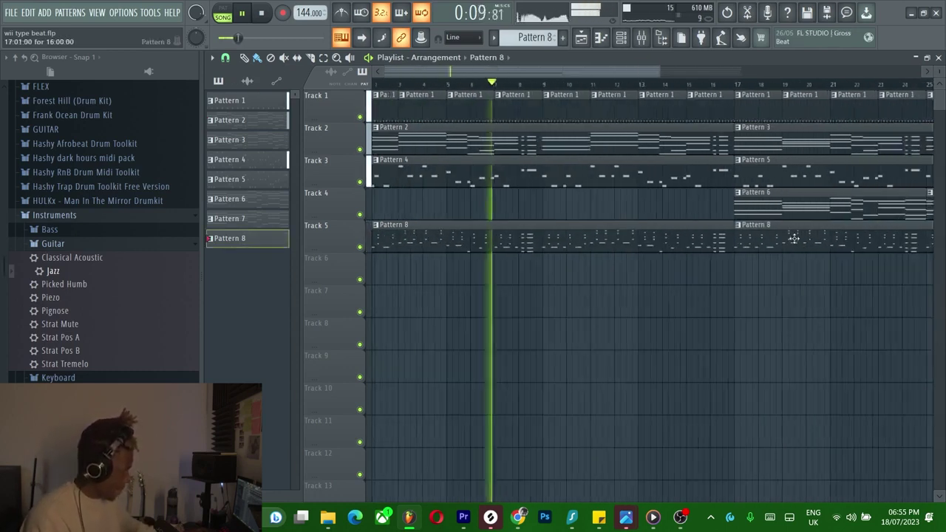
pyautogui.click(740, 225)
pyautogui.click(782, 300)
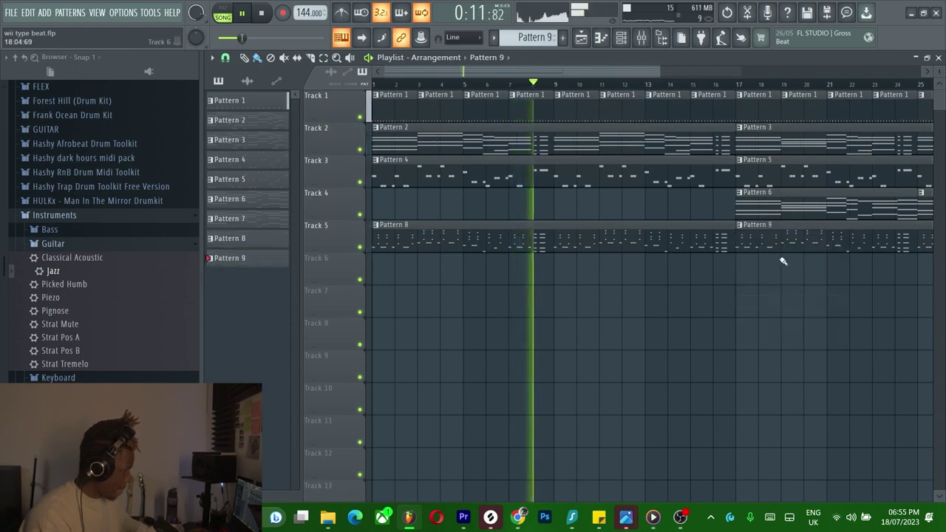
# - Open Pattern 9 in the piano roll and transpose all its Jazz guitar notes up two semitones
pyautogui.doubleClick(782, 240)
pyautogui.hotkey('shift', 'Up')
pyautogui.hotkey('shift', 'Up')
pyautogui.hotkey('shift', 'Up')
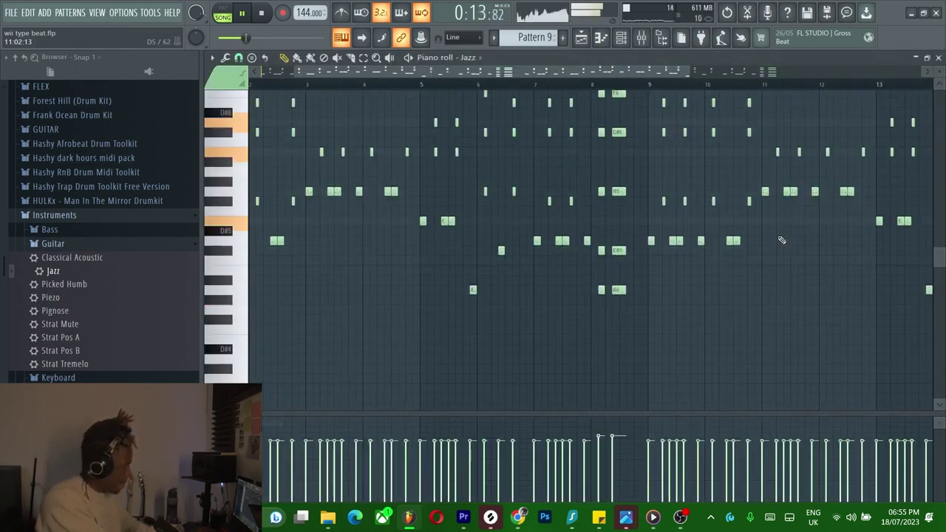
# - Return to the playlist and play the arrangement through the transition at bar 17
pyautogui.click(581, 46)
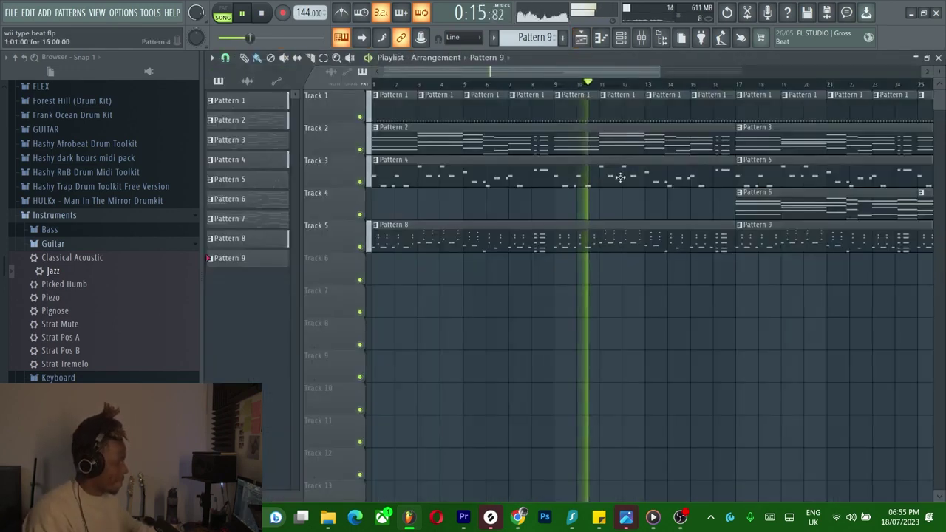
pyautogui.press('space')
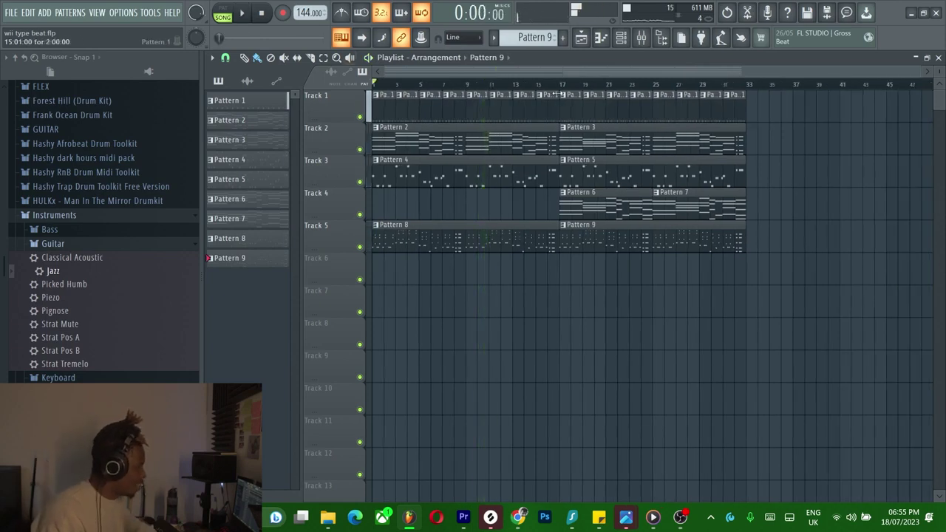
pyautogui.press('space')
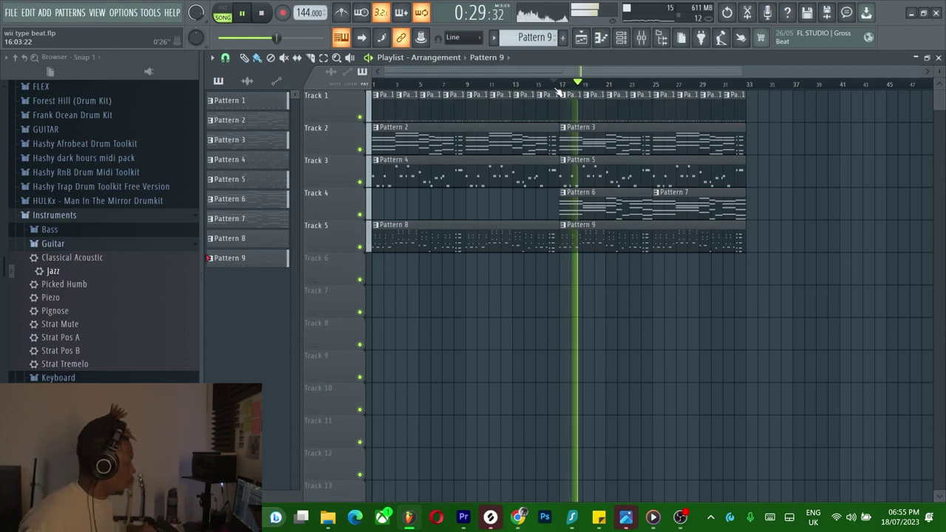
pyautogui.press('space')
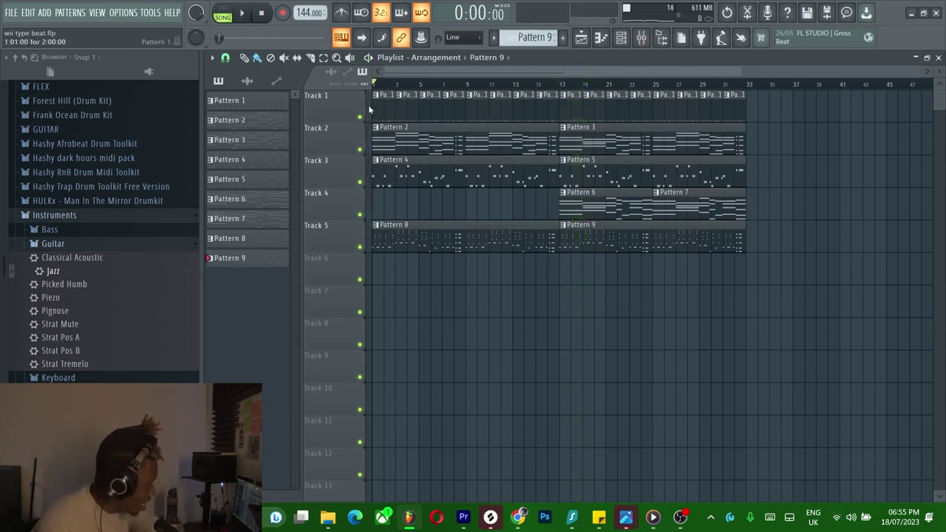
# - Open the channel rack to review the instrument channels
pyautogui.click(622, 38)
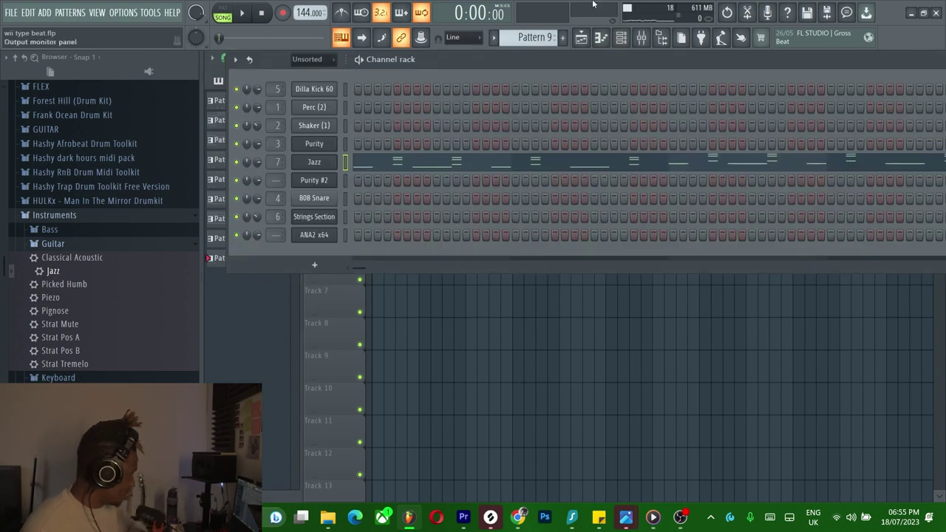
pyautogui.click(563, 38)
pyautogui.click(590, 52)
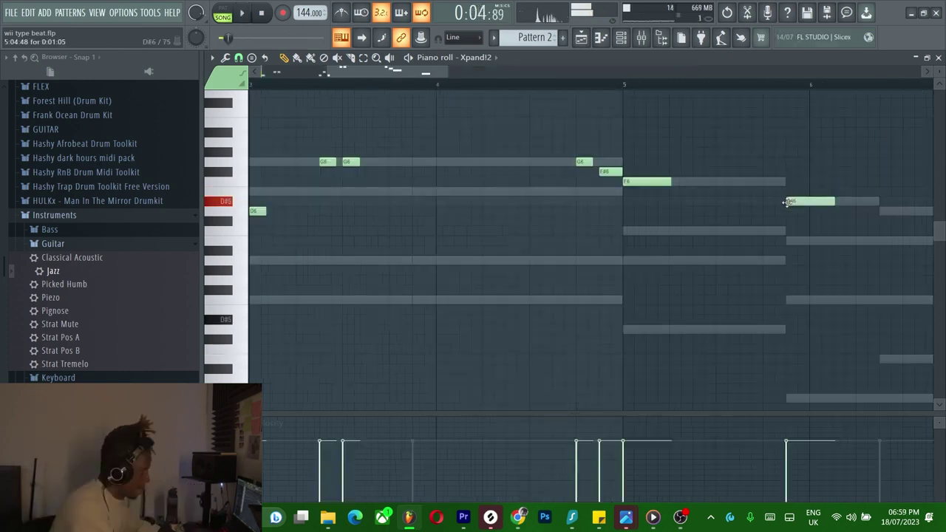
# - Lengthen the E6 note at bar 6 of the Xpand!2 melody to 0:03:77 and add a D6 note near that bar's end
pyautogui.press('space')
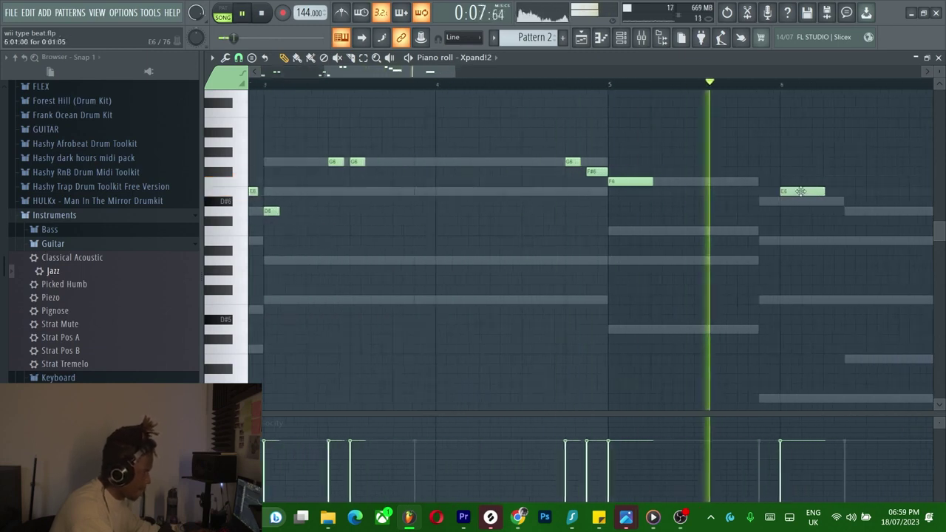
pyautogui.scroll(-2, 771, 197)
pyautogui.moveTo(758, 193); pyautogui.dragTo(828, 192)
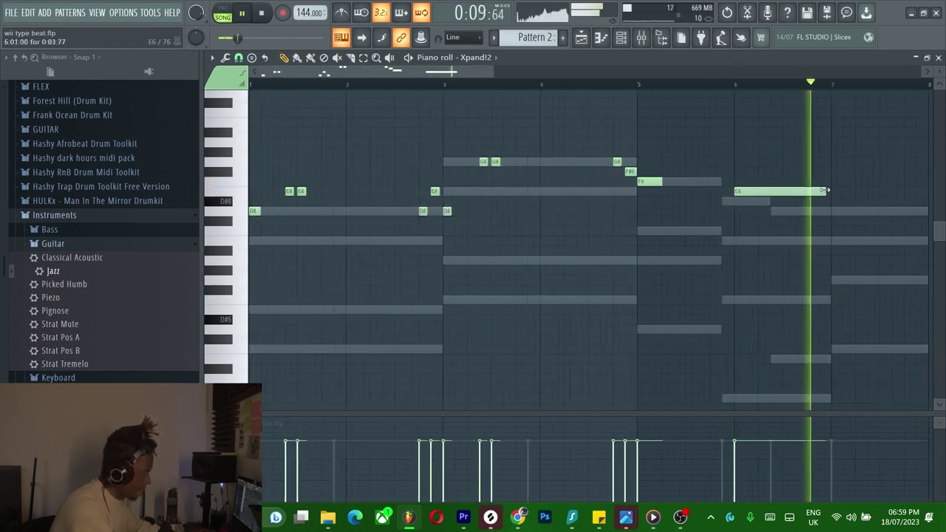
pyautogui.press('space')
pyautogui.click(827, 212)
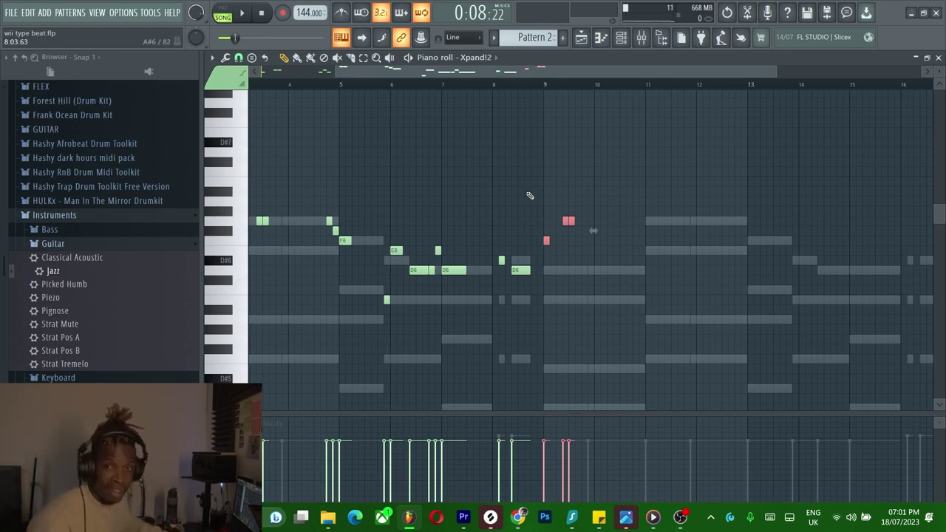
# - Load the Aah Choir sound from 015 Vocals into part A of the Xpand!2 #2 instrument
pyautogui.press('space')
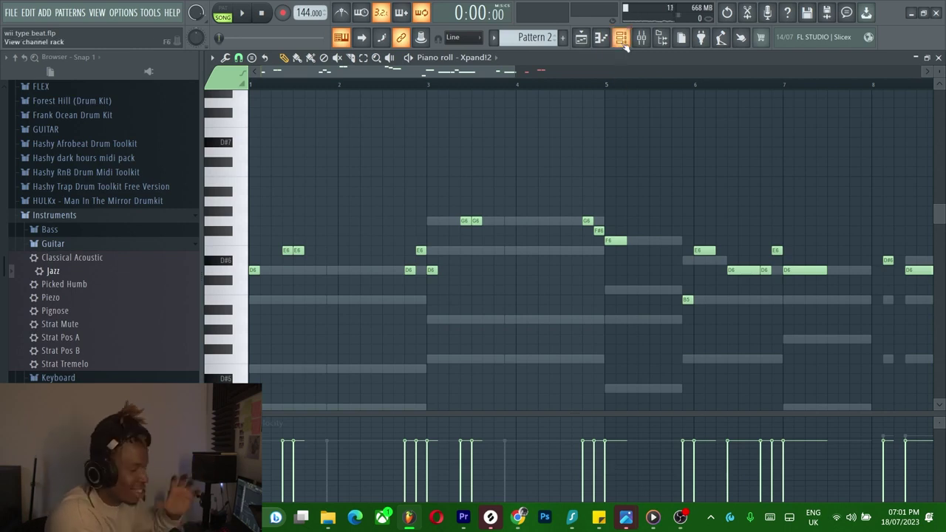
pyautogui.click(621, 45)
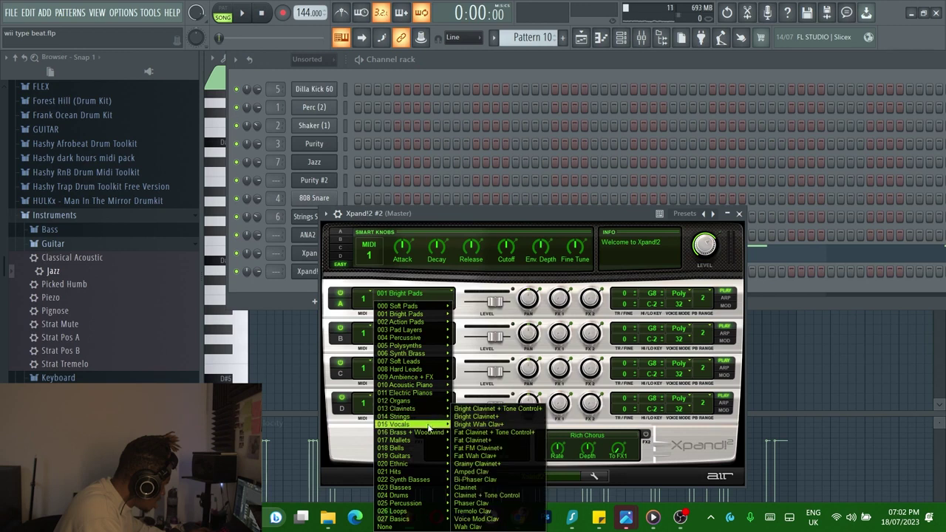
pyautogui.moveTo(407, 425)
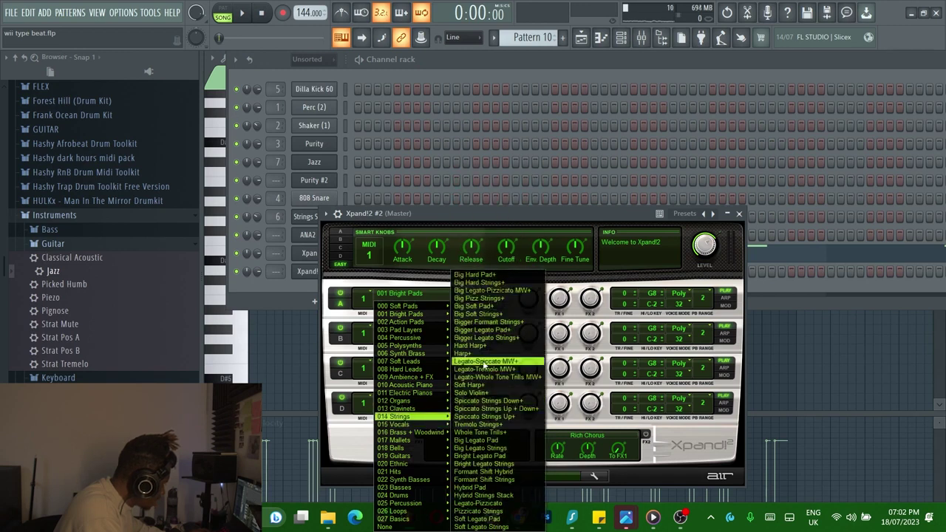
pyautogui.moveTo(444, 425)
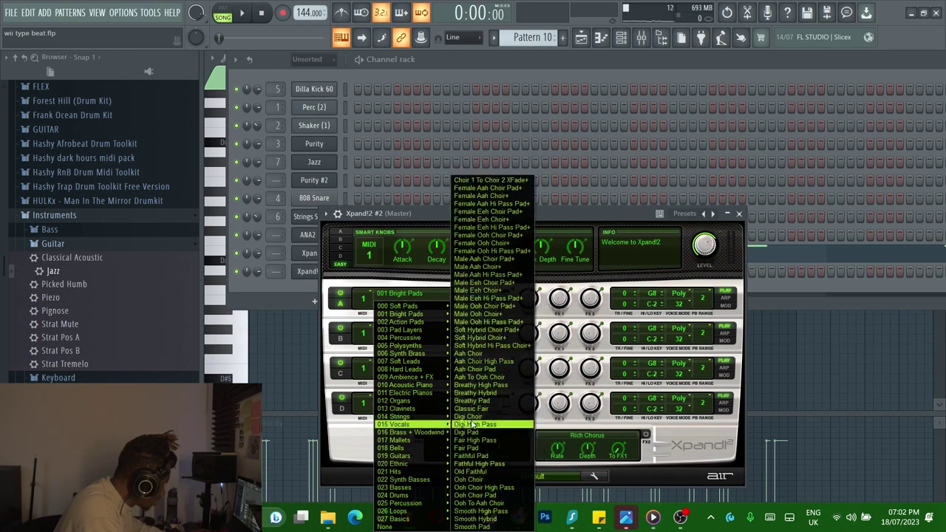
pyautogui.click(491, 354)
pyautogui.click(315, 275)
# - Copy the Xpand!2 channel's notes into the Xpand!2 #2 channel of Pattern 10 and play the result
pyautogui.rightClick(323, 254)
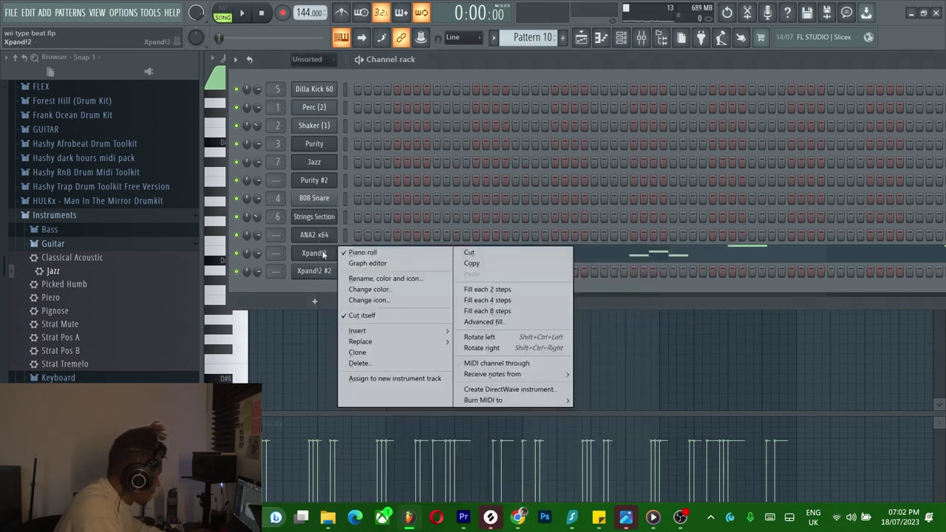
pyautogui.click(471, 263)
pyautogui.rightClick(309, 271)
pyautogui.click(474, 297)
pyautogui.press('space')
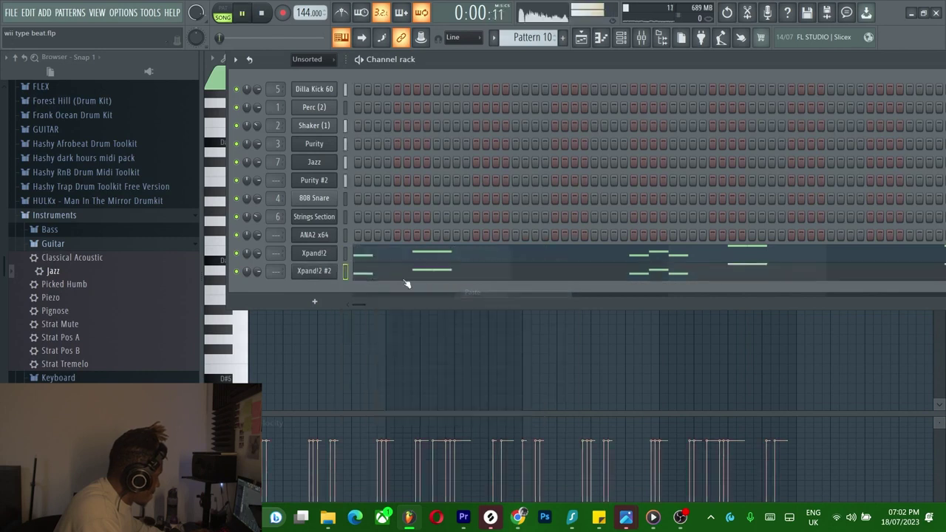
# - Open the Xpand!2 #2 notes in the piano roll and shift them all about one bar later, listening to the pattern
pyautogui.click(314, 272)
pyautogui.click(320, 284)
pyautogui.click(366, 274)
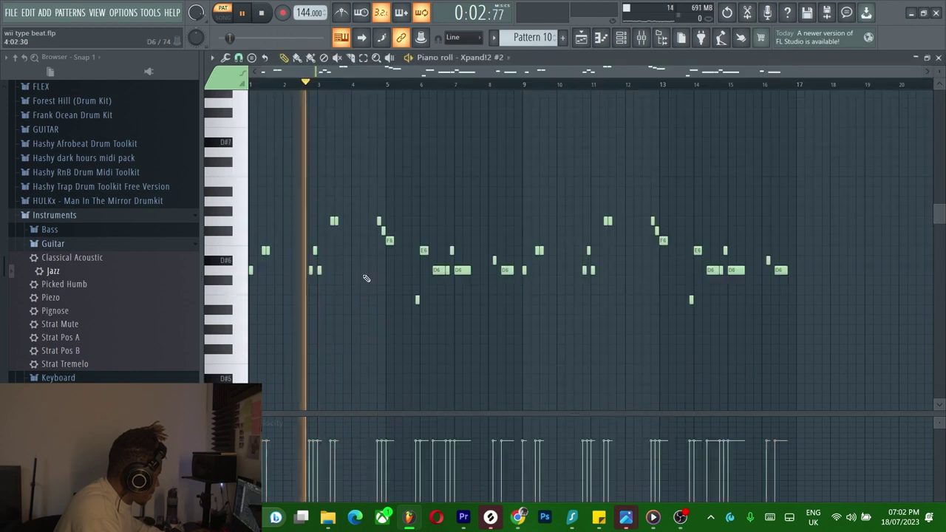
pyautogui.press('space')
pyautogui.hotkey('ctrl', 'a')
pyautogui.scroll(5, 194, 269)
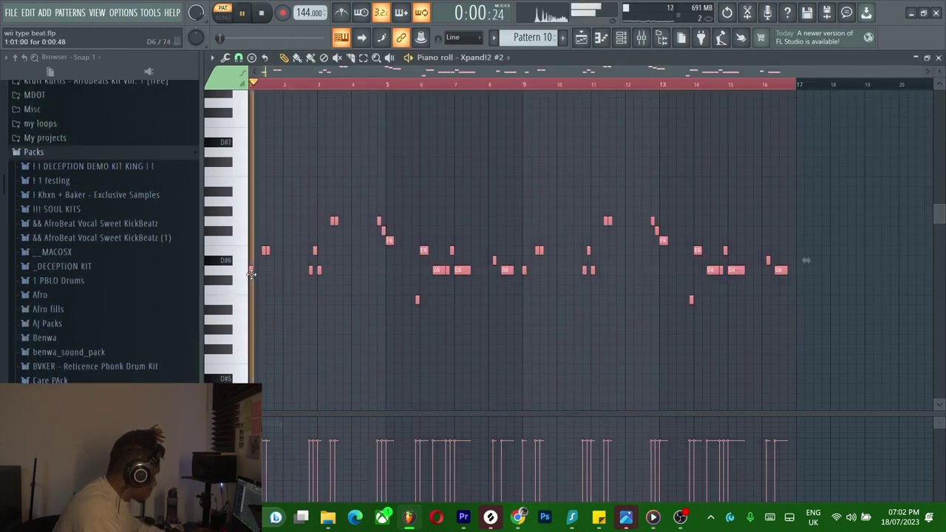
pyautogui.moveTo(251, 275); pyautogui.dragTo(287, 278)
pyautogui.rightClick(318, 315)
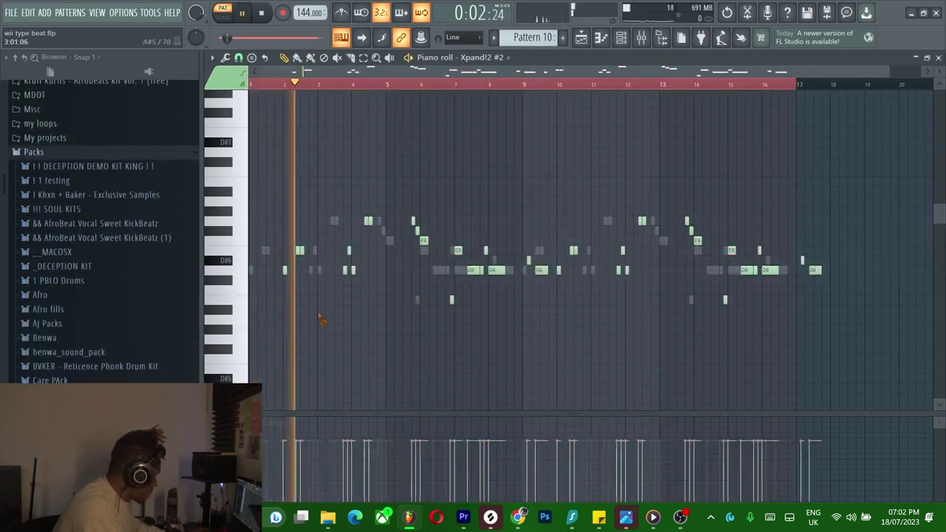
pyautogui.scroll(4, 323, 320)
pyautogui.press('space')
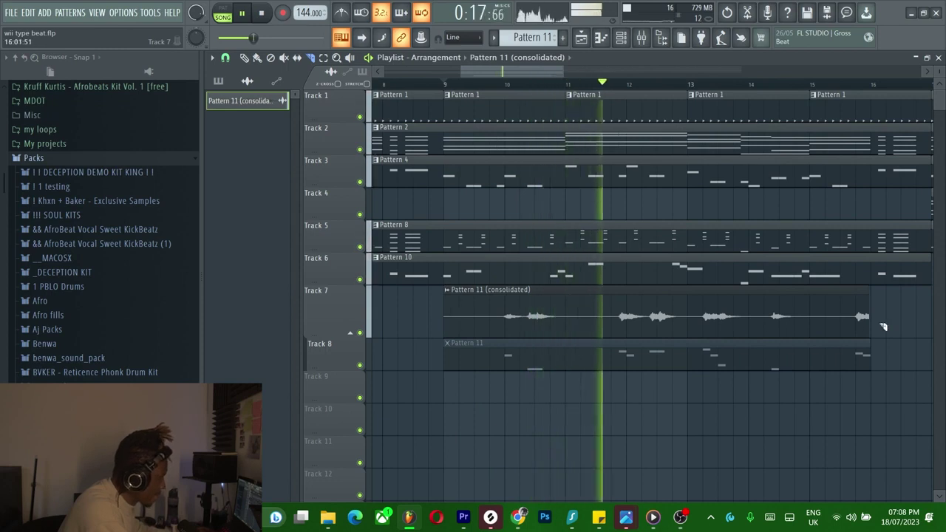
# - Delete the muted Pattern 11 clip from Track 8 and check the audio settings of the consolidated Pattern 11 clip
pyautogui.scroll(2, 881, 338)
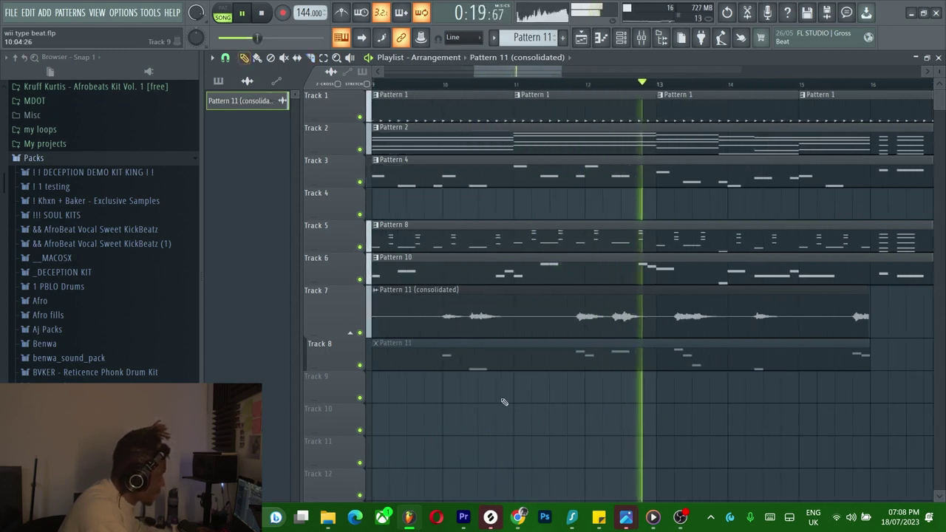
pyautogui.scroll(-2, 537, 348)
pyautogui.rightClick(566, 344)
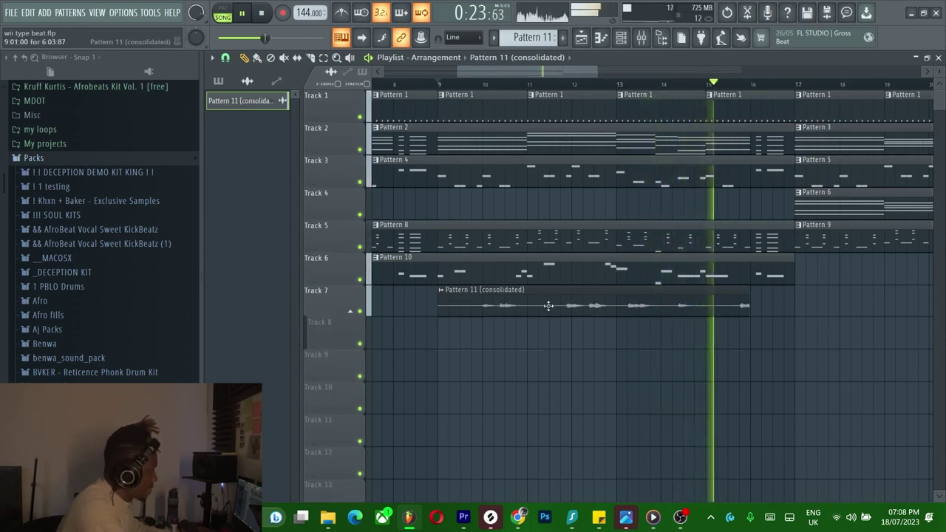
pyautogui.doubleClick(551, 310)
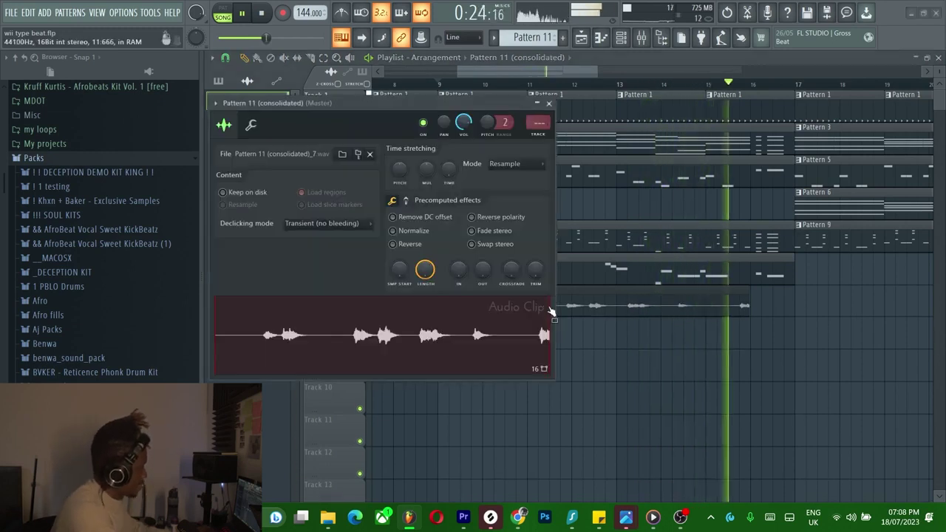
pyautogui.click(549, 103)
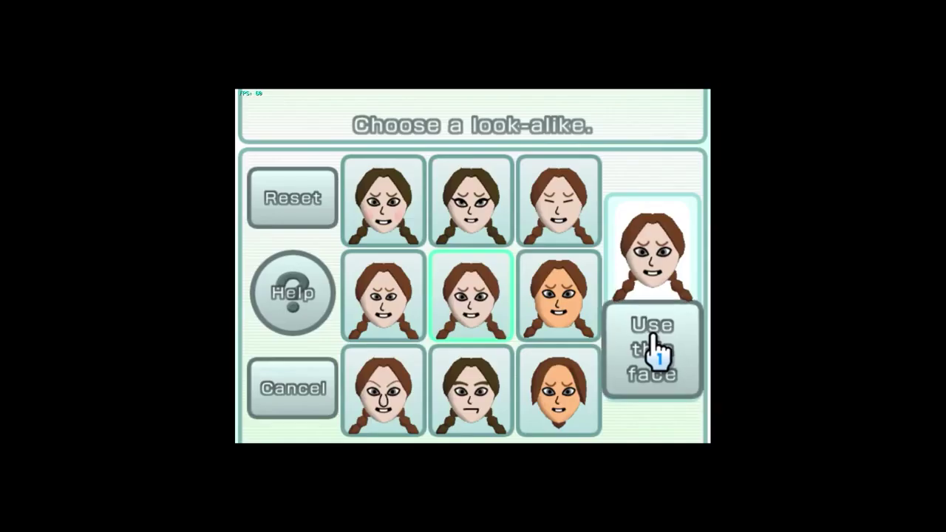
# - In the Mii editor, read the look-alike help and confirm the selected face with brown braids
pyautogui.click(653, 347)
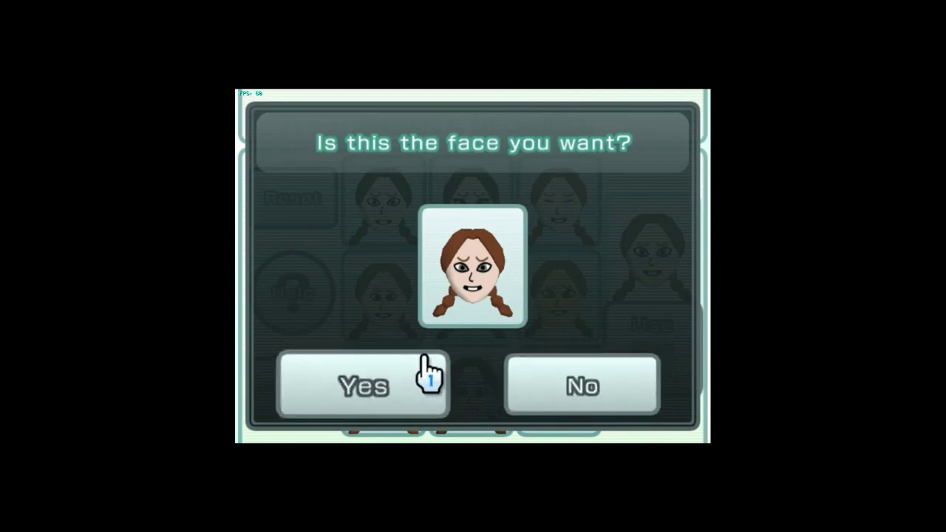
pyautogui.click(602, 388)
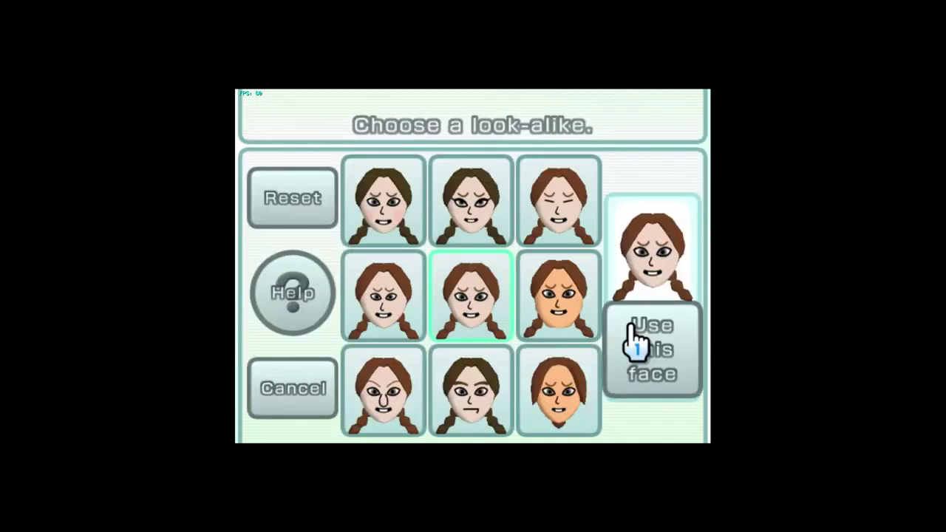
pyautogui.click(313, 310)
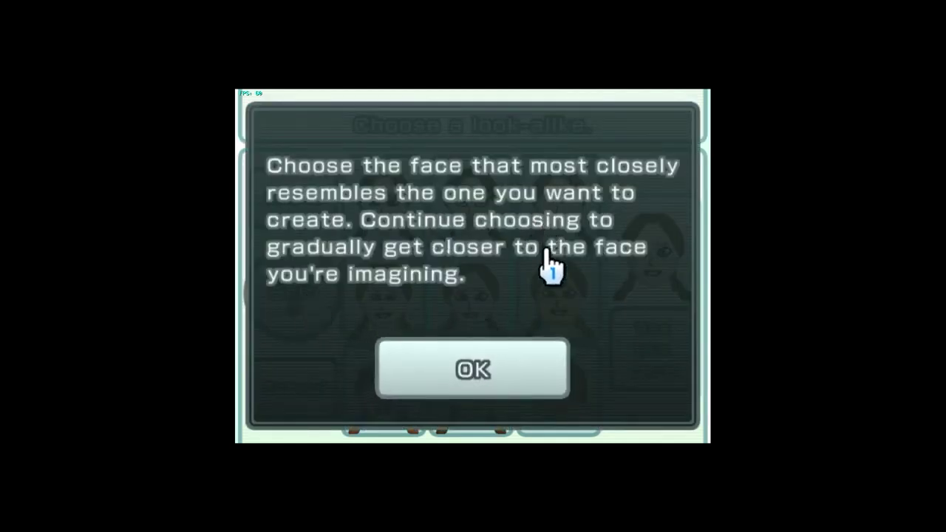
pyautogui.click(462, 359)
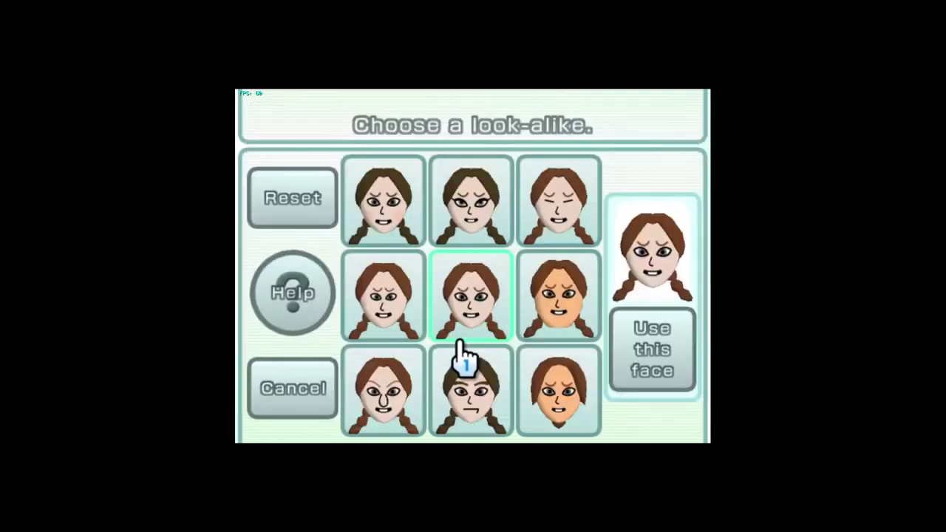
pyautogui.click(647, 347)
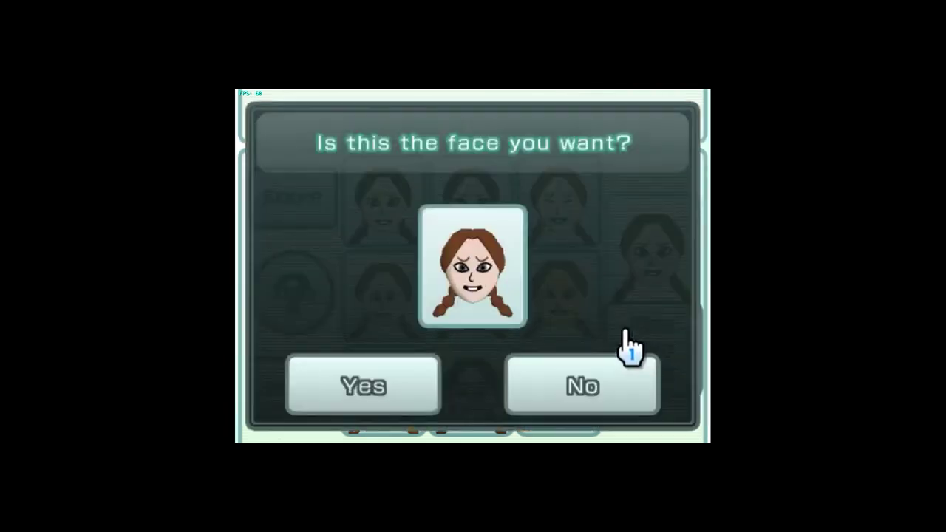
pyautogui.click(363, 369)
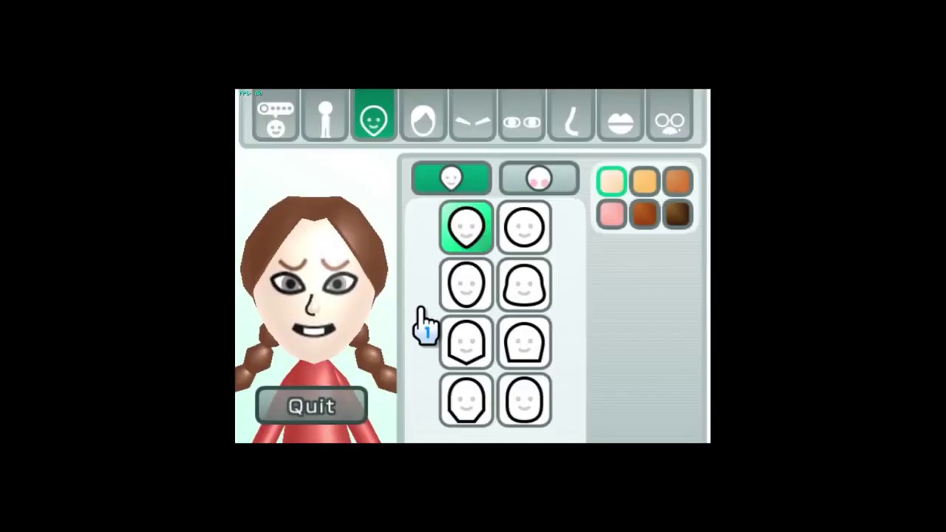
# - Make the Mii's body slightly shorter and slightly thinner
pyautogui.click(290, 124)
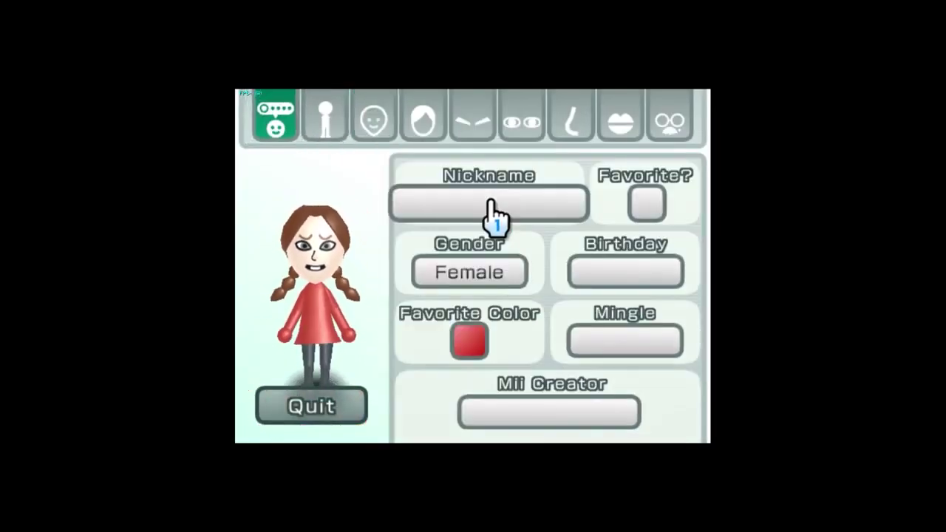
pyautogui.click(325, 122)
pyautogui.moveTo(554, 240)
pyautogui.mouseDown()
pyautogui.moveTo(544, 244)
pyautogui.moveTo(550, 255)
pyautogui.mouseUp()
pyautogui.moveTo(559, 344); pyautogui.dragTo(544, 343)
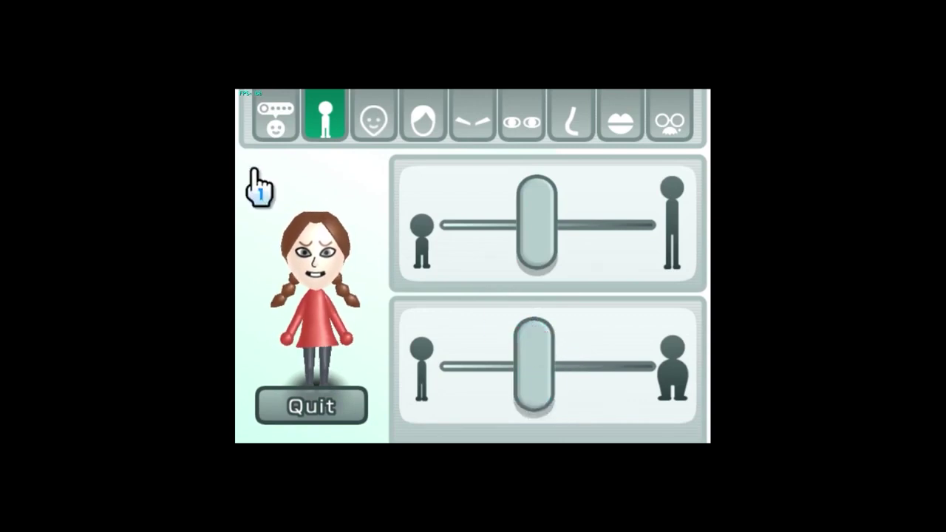
# - Enter the Mii's nickname in its profile
pyautogui.click(276, 118)
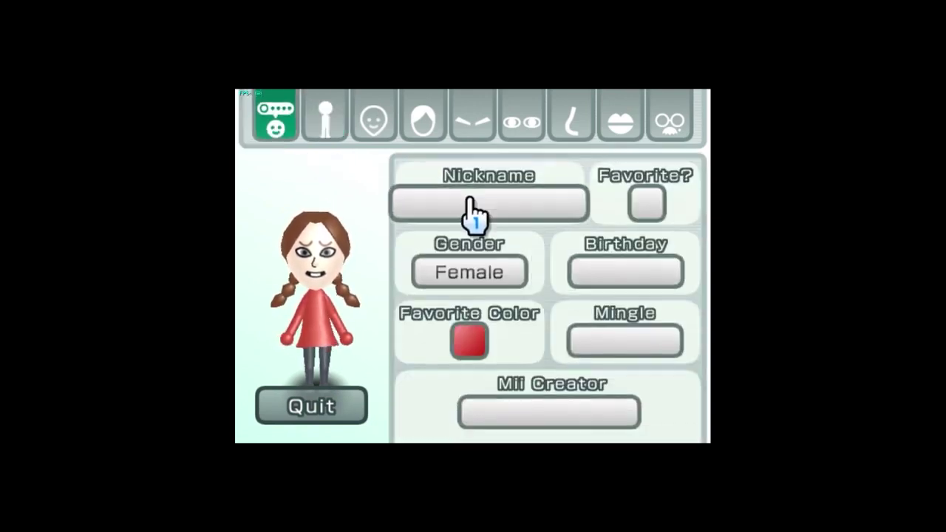
pyautogui.click(471, 204)
pyautogui.click(319, 311)
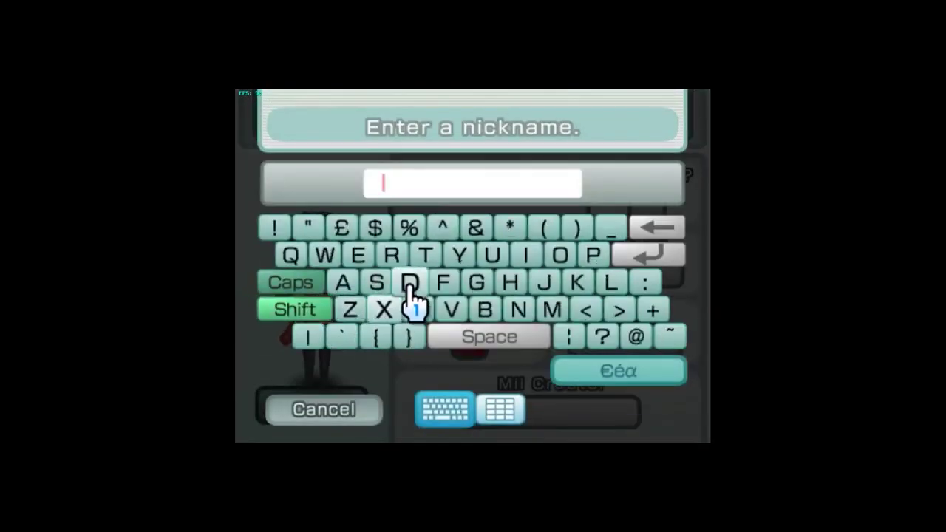
pyautogui.click(411, 284)
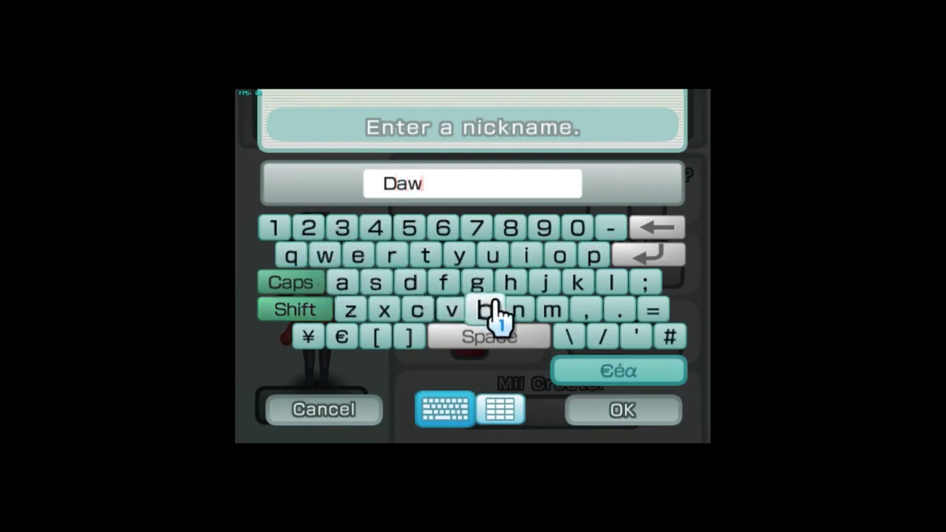
pyautogui.click(518, 311)
pyautogui.click(617, 411)
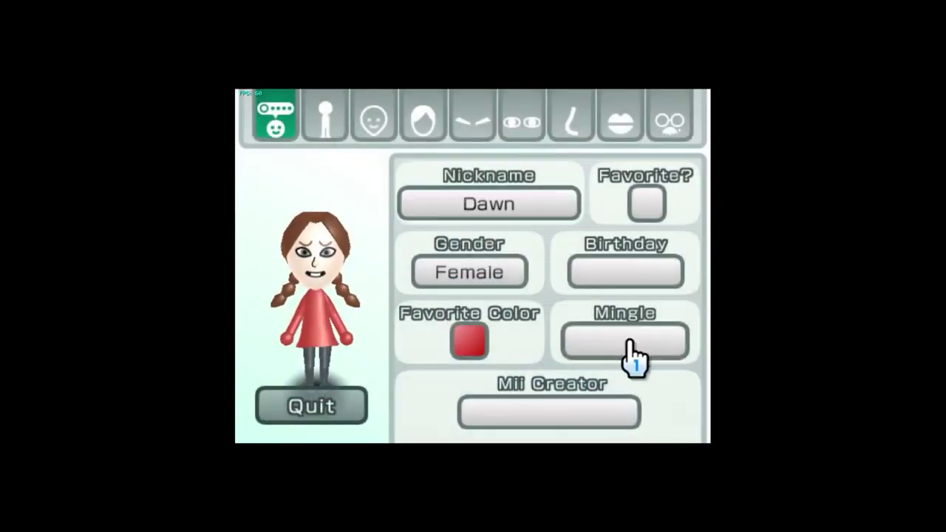
# - Set the Mii's favorite color to pink and choose the first listed Mii creator
pyautogui.click(471, 340)
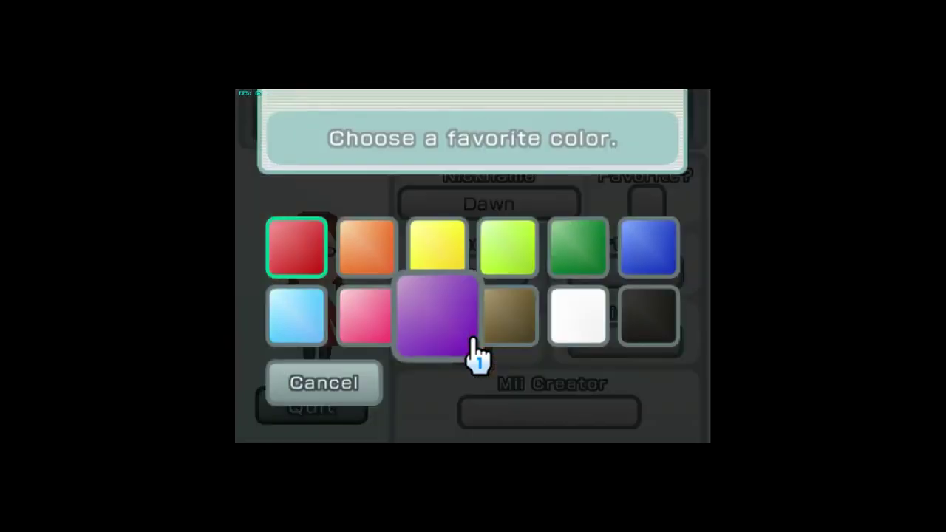
pyautogui.click(395, 314)
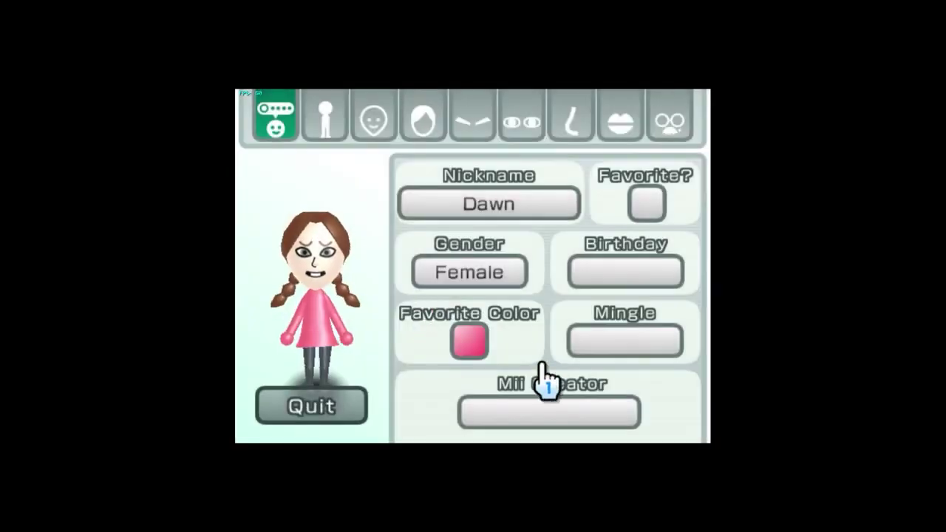
pyautogui.click(539, 412)
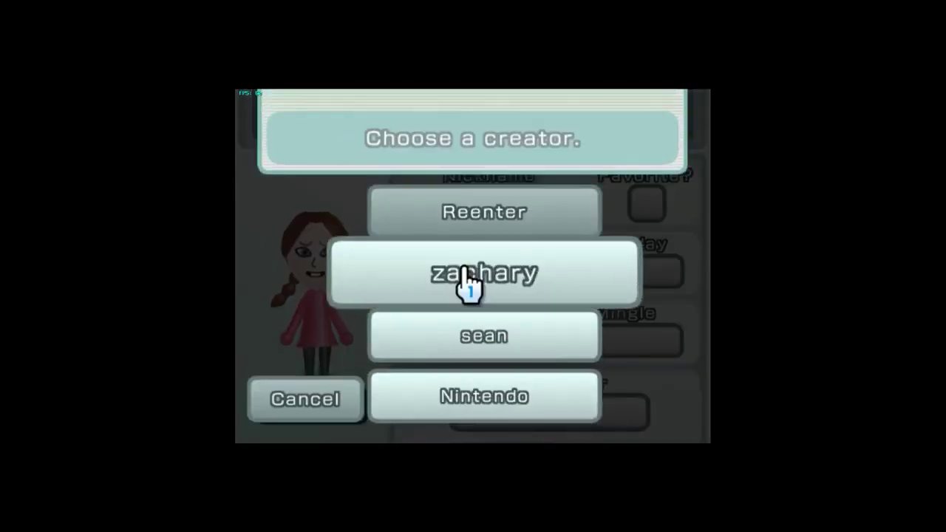
pyautogui.click(468, 281)
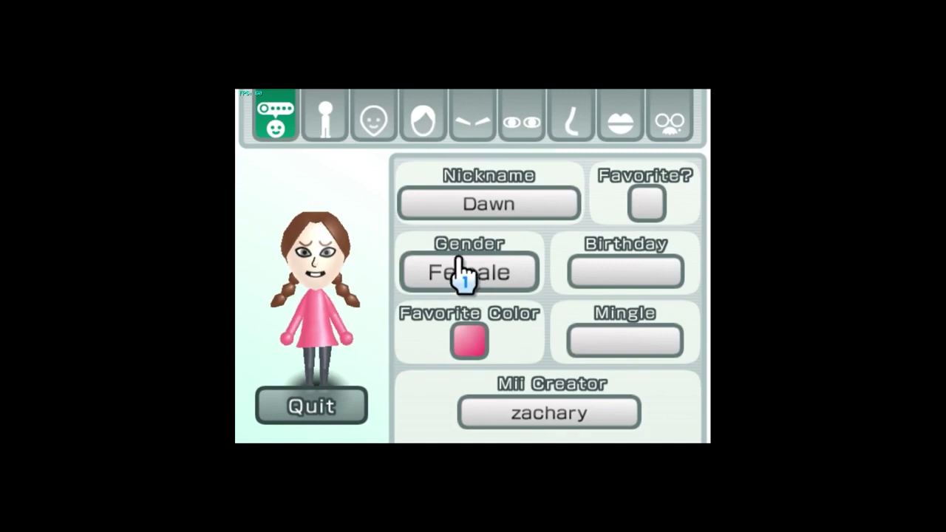